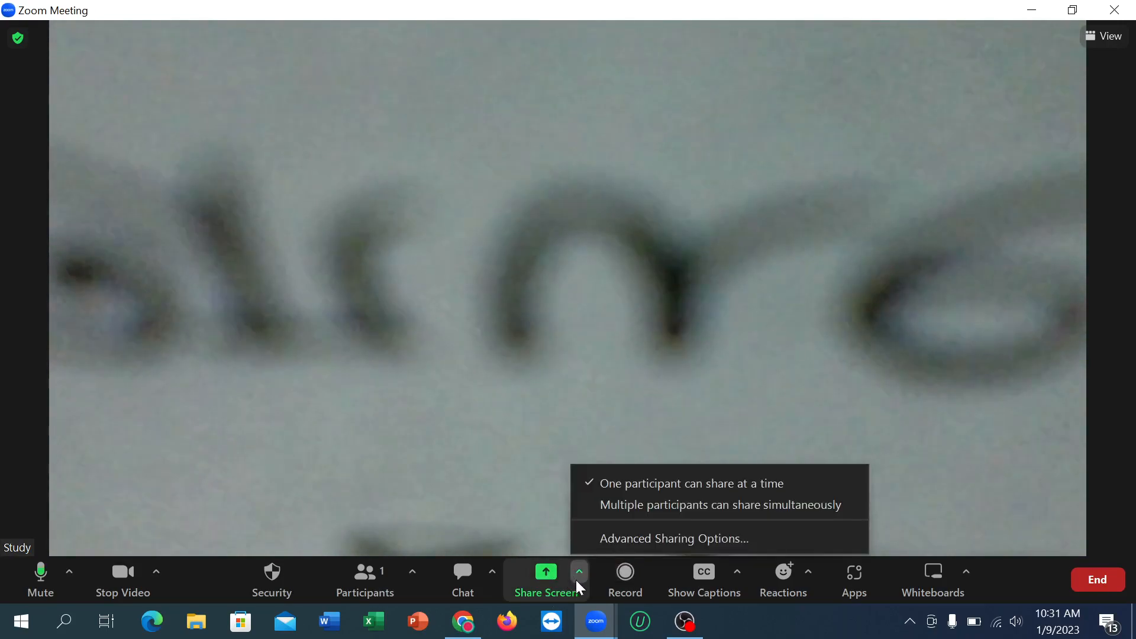
# Step: Share a blank Whiteboard with the meeting from the Basic share options
pyautogui.click(548, 581)
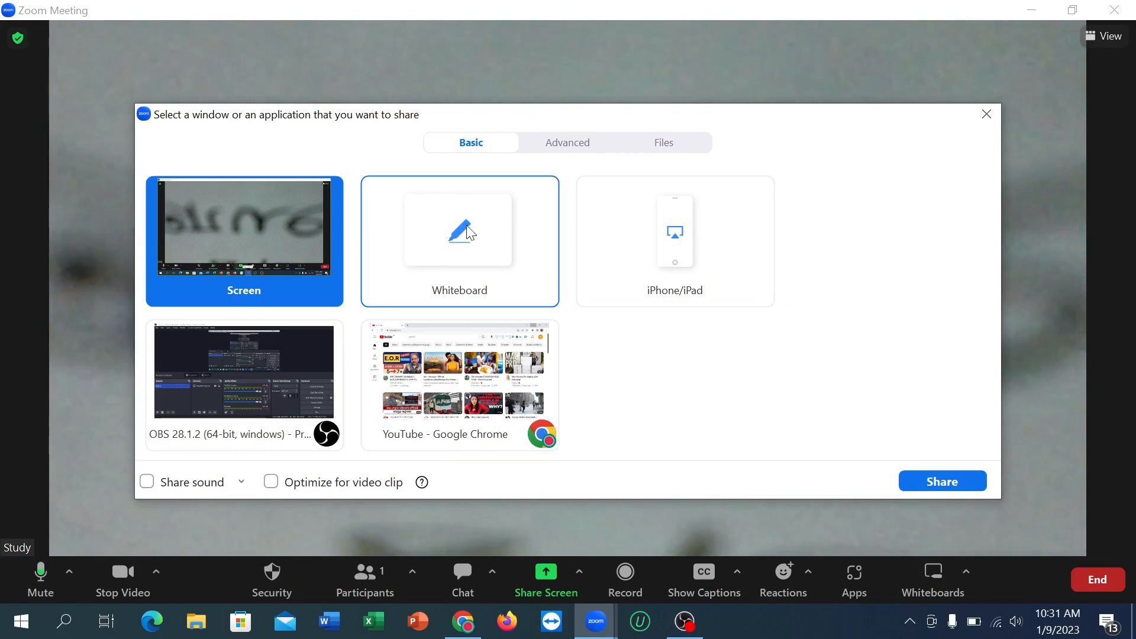
pyautogui.click(485, 249)
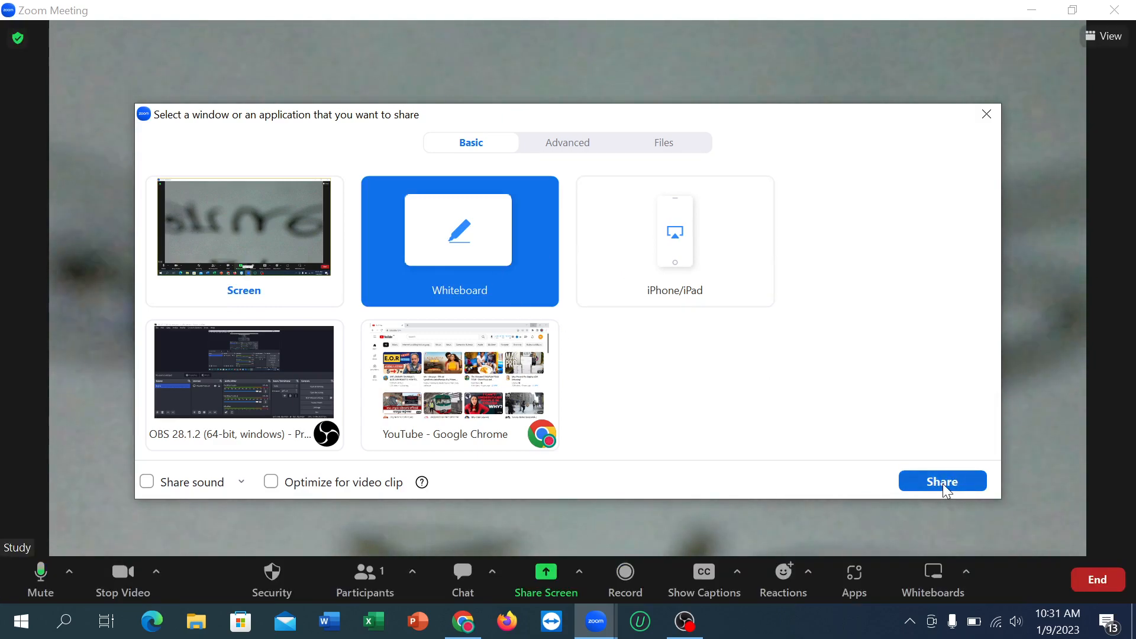
pyautogui.click(942, 481)
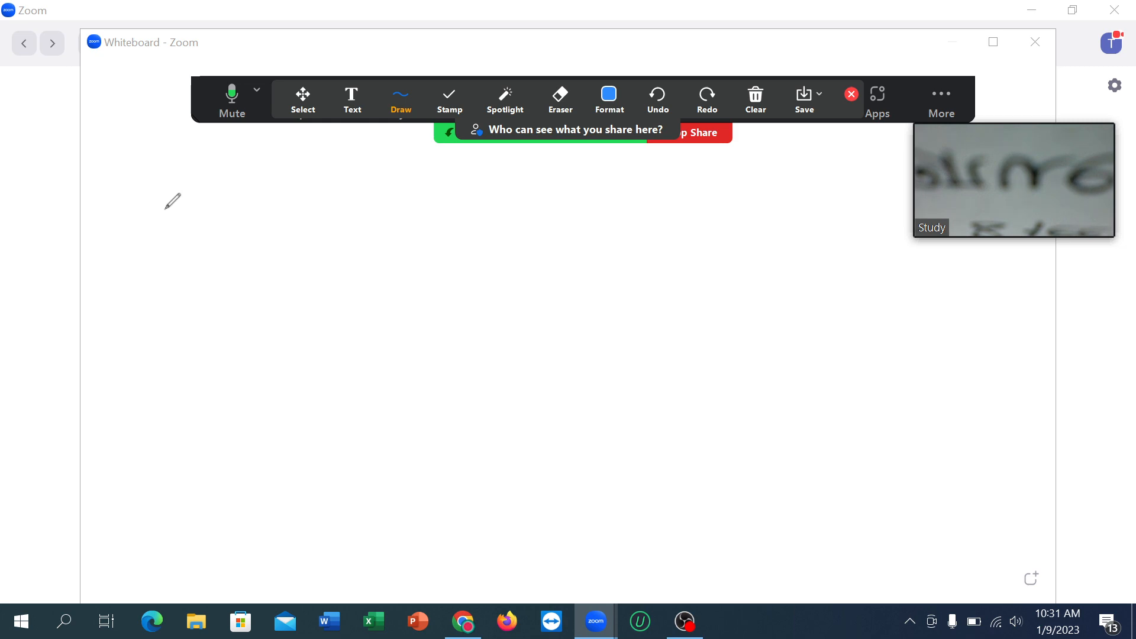
# Step: Draw the blue letters H, e, l, l, o across the upper whiteboard to spell 'Hello'
pyautogui.moveTo(163, 209); pyautogui.dragTo(165, 381)
pyautogui.moveTo(225, 203); pyautogui.dragTo(212, 401)
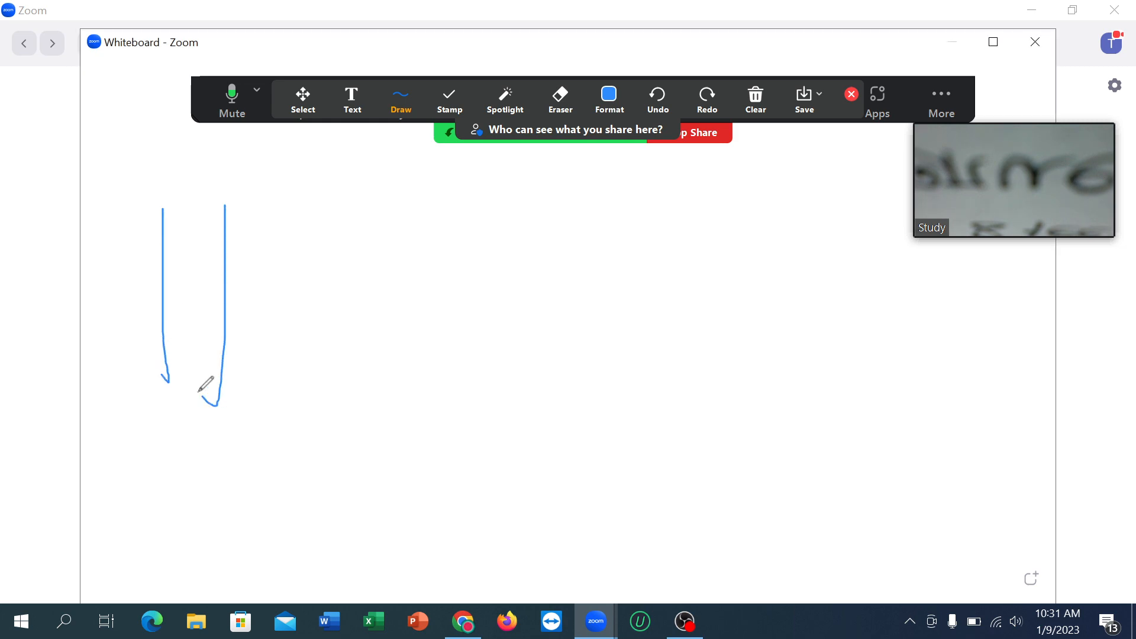
pyautogui.moveTo(164, 303); pyautogui.dragTo(227, 296)
pyautogui.moveTo(252, 299); pyautogui.dragTo(367, 324)
pyautogui.moveTo(444, 188); pyautogui.dragTo(455, 342)
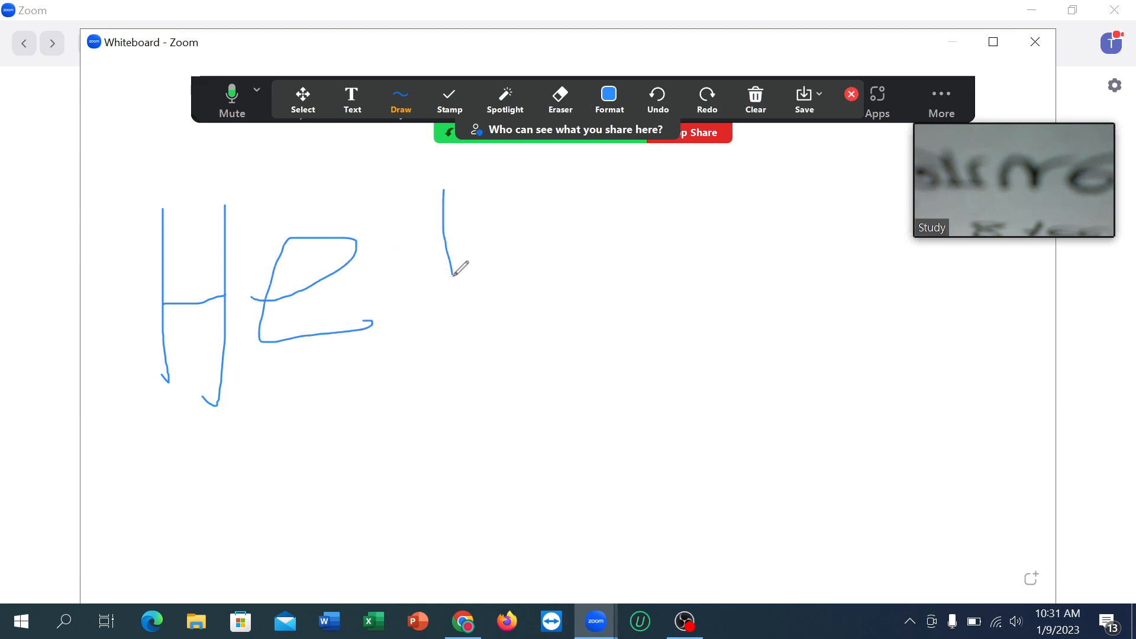
pyautogui.moveTo(506, 164); pyautogui.dragTo(530, 306)
pyautogui.moveTo(653, 191); pyautogui.dragTo(657, 196)
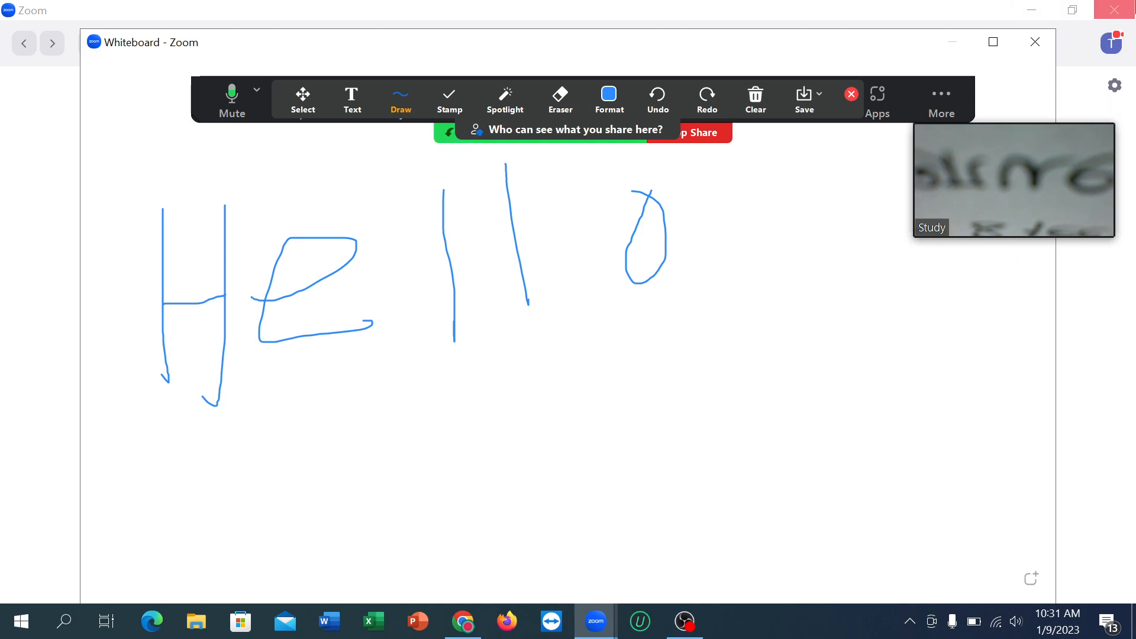
# Step: Draw the blue letters S, u, b, m, e below Hello to spell 'Sub me'
pyautogui.moveTo(347, 404); pyautogui.dragTo(208, 564)
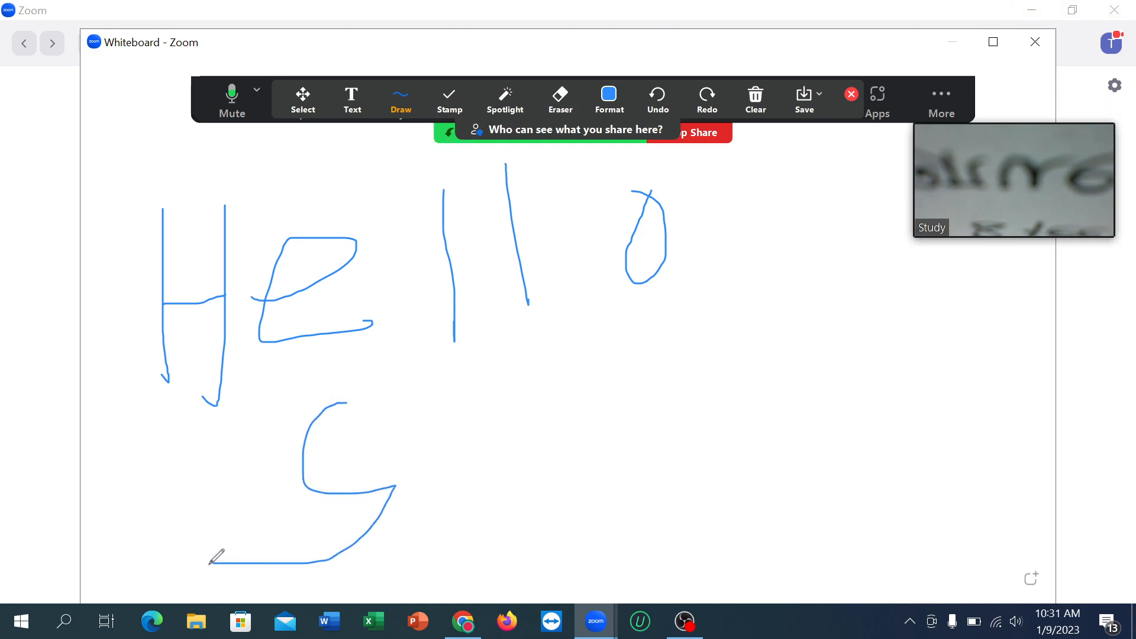
pyautogui.moveTo(428, 425); pyautogui.dragTo(489, 411)
pyautogui.moveTo(507, 353); pyautogui.dragTo(543, 494)
pyautogui.moveTo(710, 387)
pyautogui.mouseDown()
pyautogui.moveTo(735, 481)
pyautogui.moveTo(787, 437)
pyautogui.moveTo(845, 437)
pyautogui.mouseUp()
pyautogui.click(874, 365)
pyautogui.moveTo(875, 366); pyautogui.dragTo(972, 369)
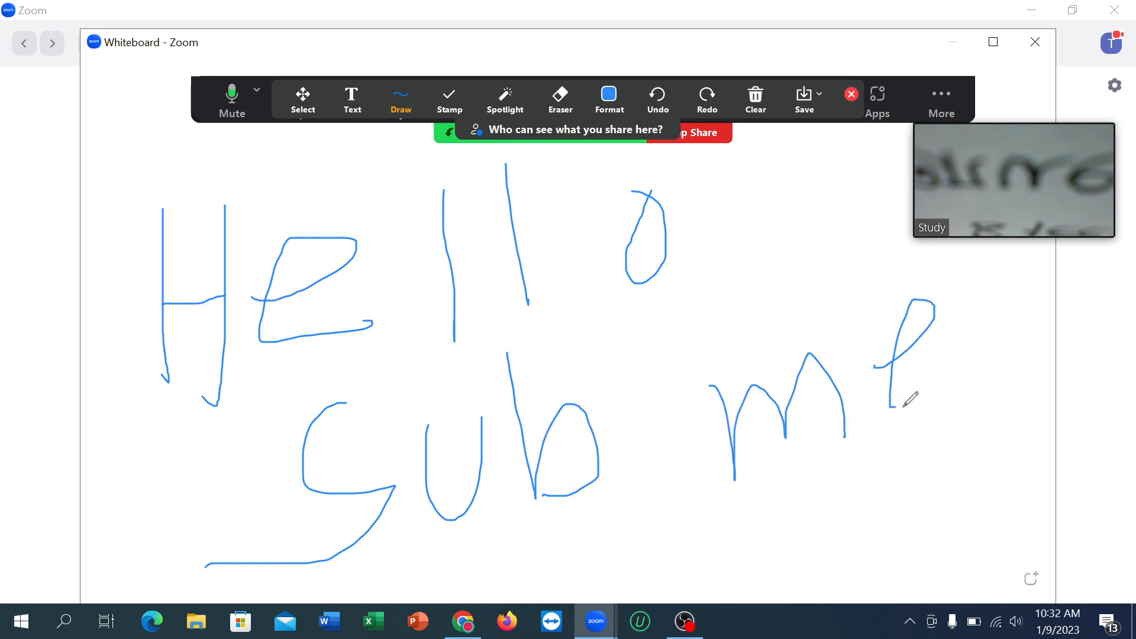